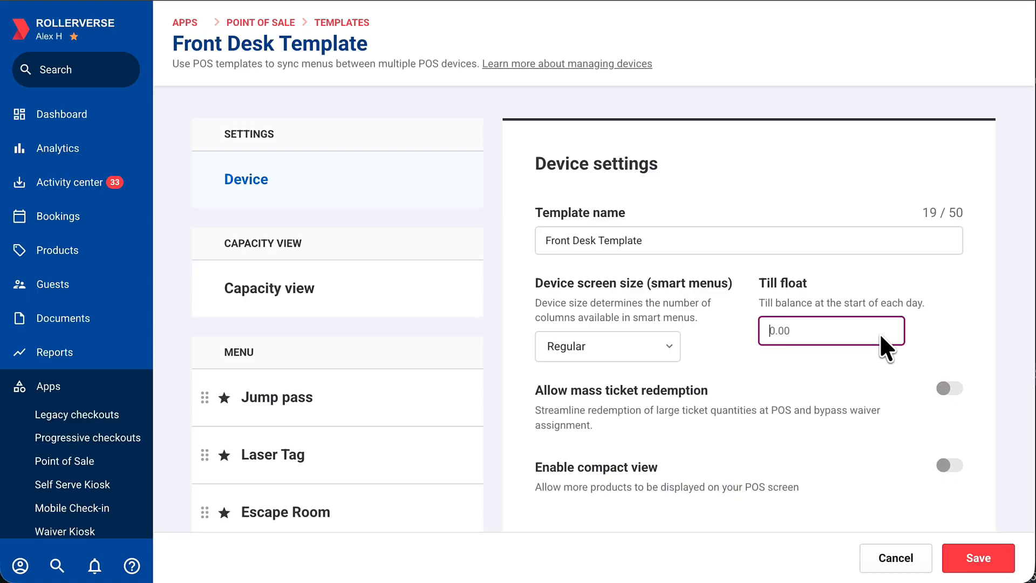
pyautogui.write('300')
pyautogui.click(949, 388)
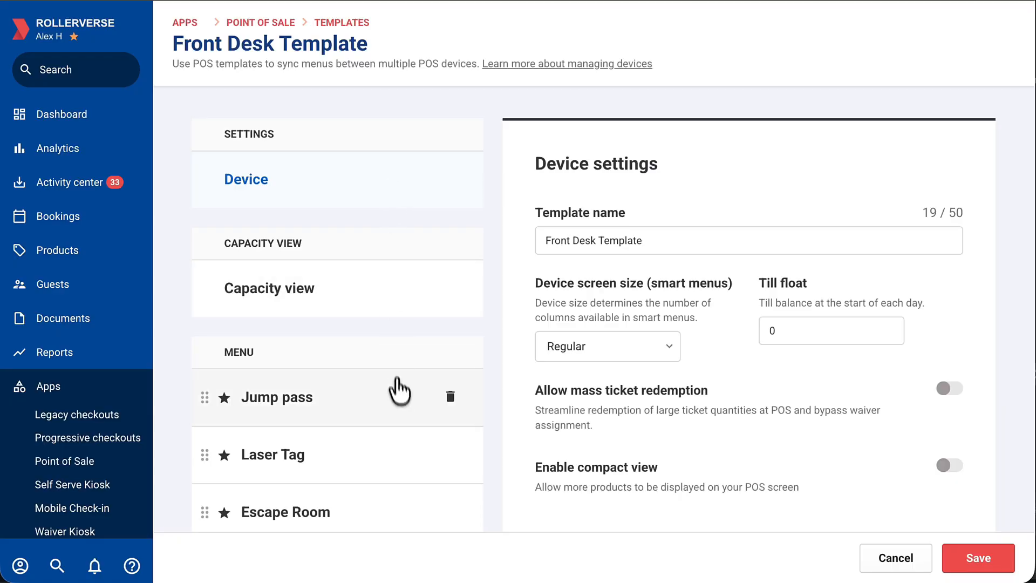
pyautogui.click(397, 396)
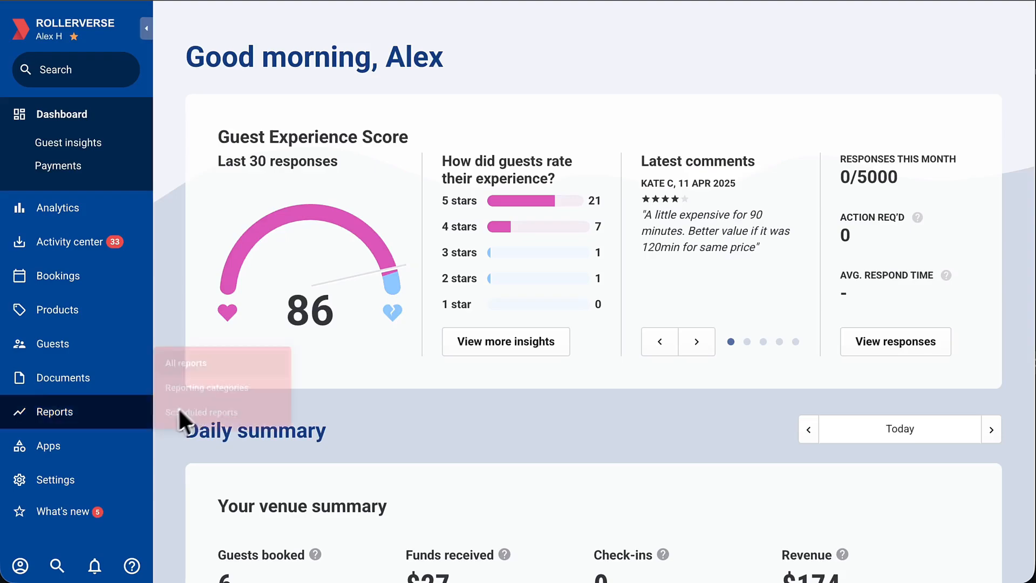
# Create a new Point of Sale template named "Front Desk Template".
pyautogui.moveTo(92, 451)
pyautogui.moveTo(243, 367)
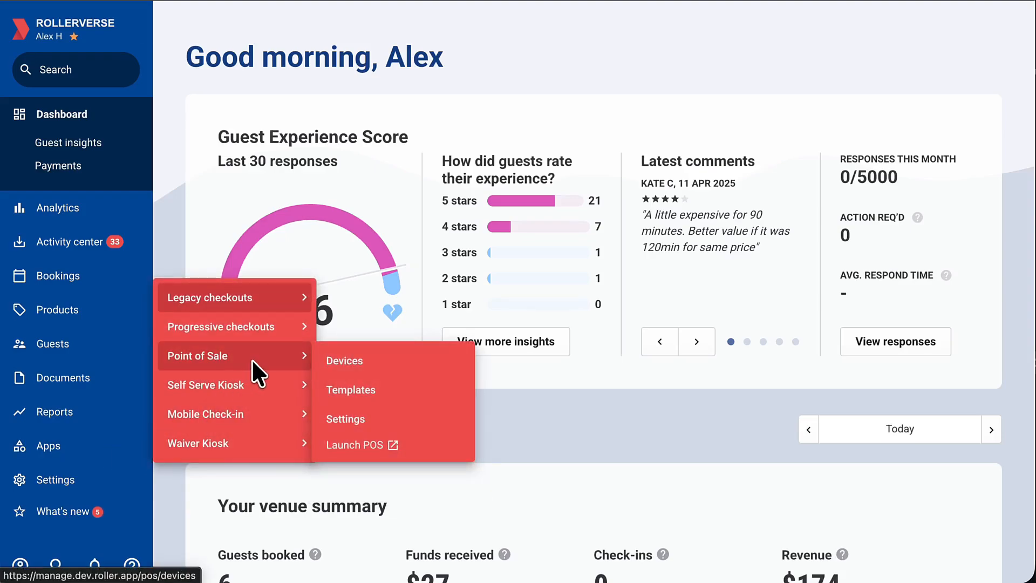
pyautogui.click(411, 396)
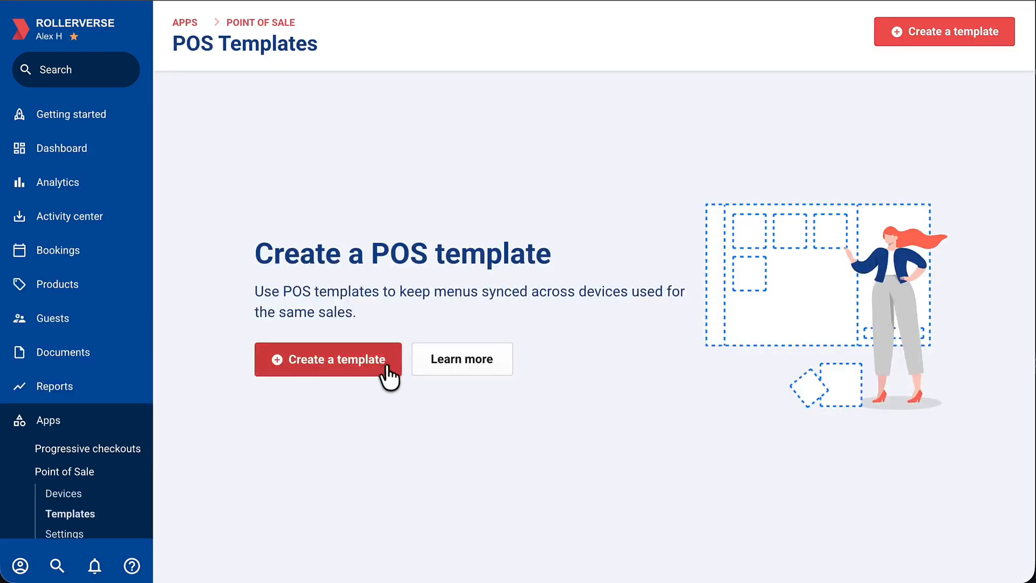
pyautogui.click(385, 370)
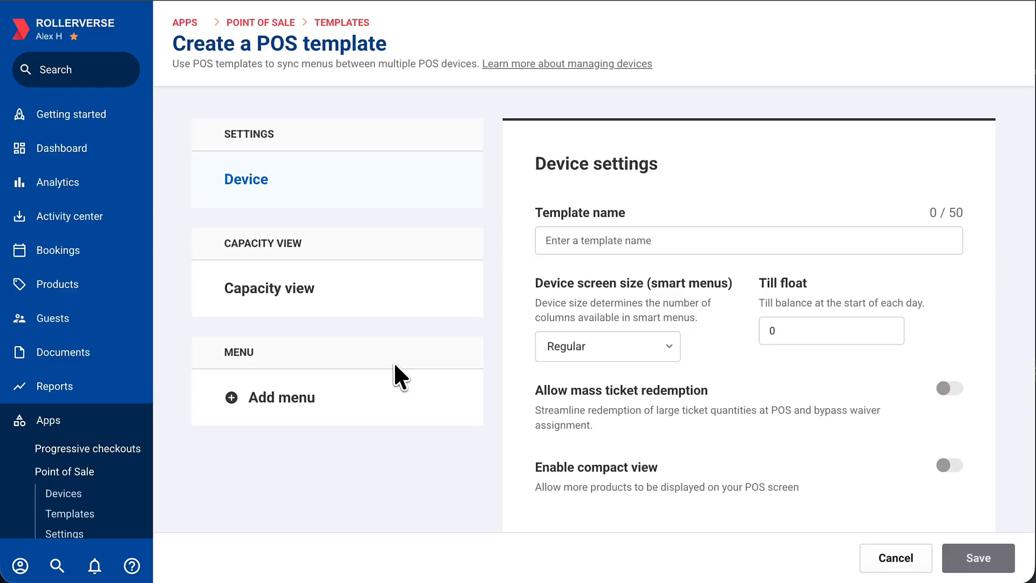
pyautogui.click(687, 252)
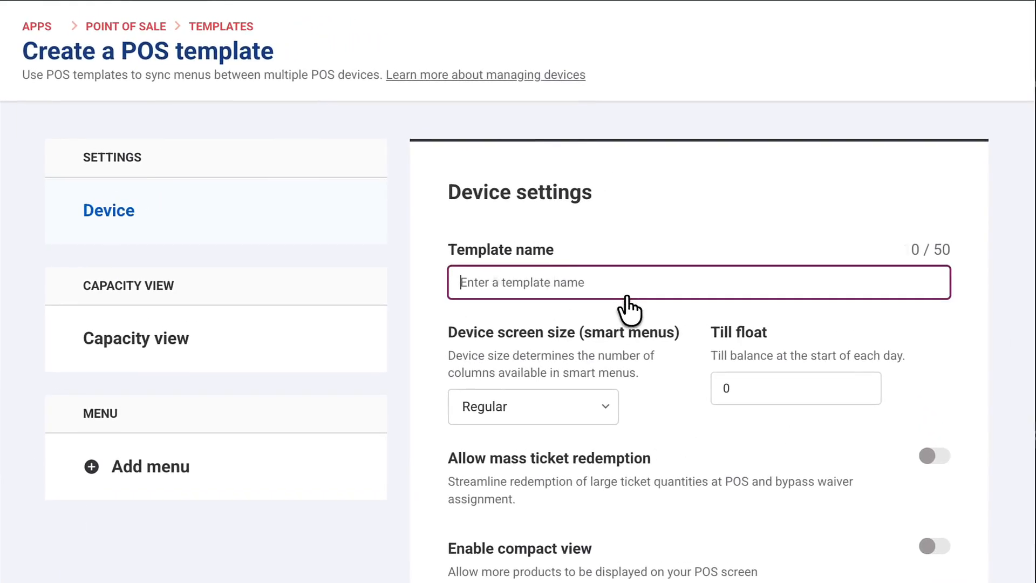
pyautogui.write('Front Desk Template')
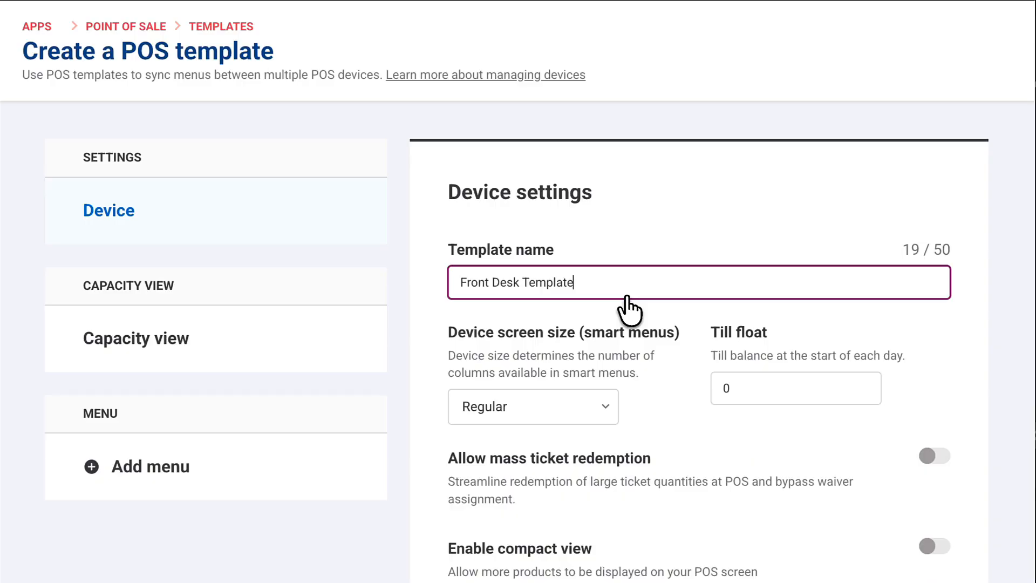
# Try a till float of 30 and switch mass ticket redemption on and back off in the template's device settings.
pyautogui.click(811, 381)
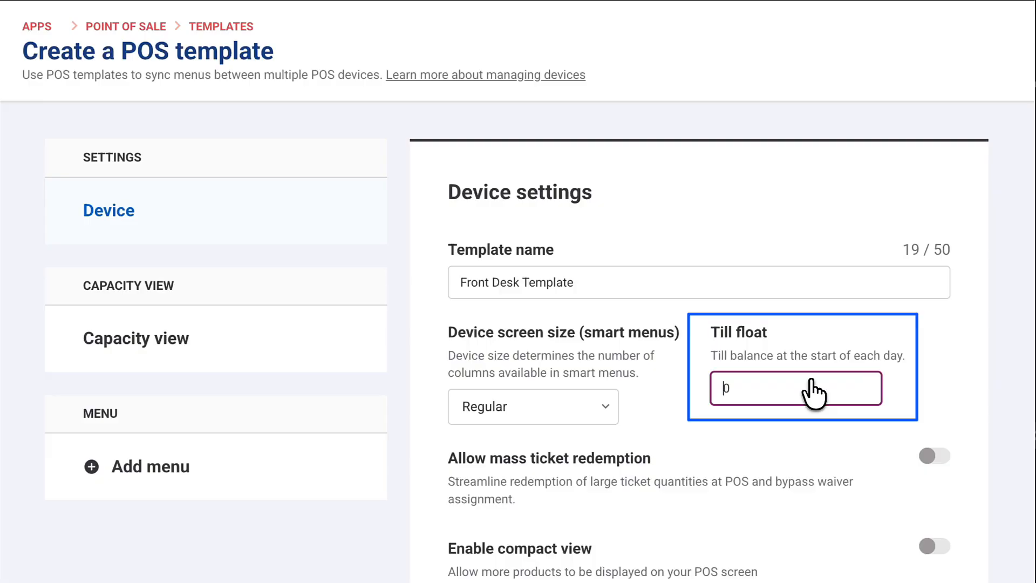
pyautogui.write('30')
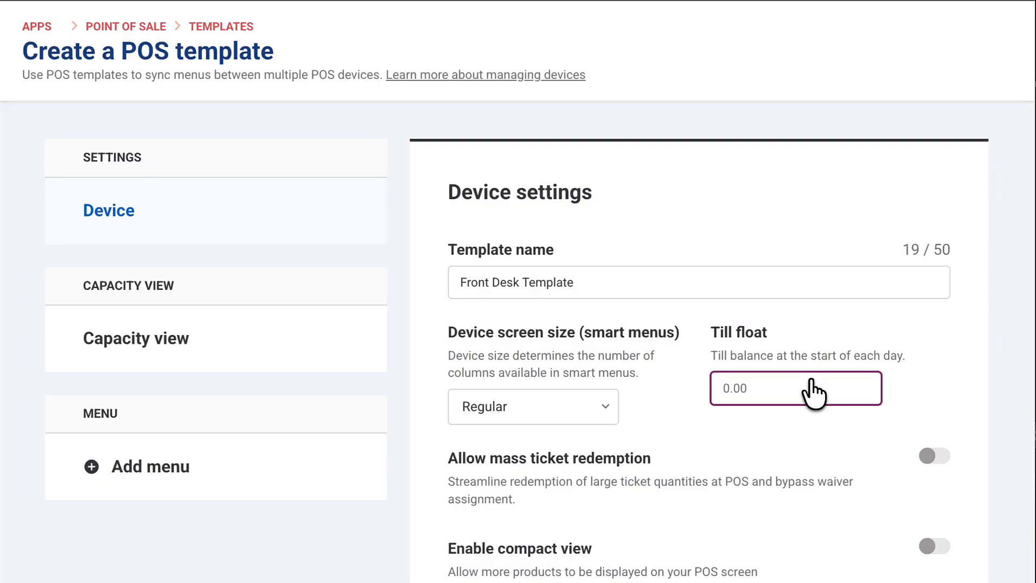
pyautogui.scroll(-2, 934, 372)
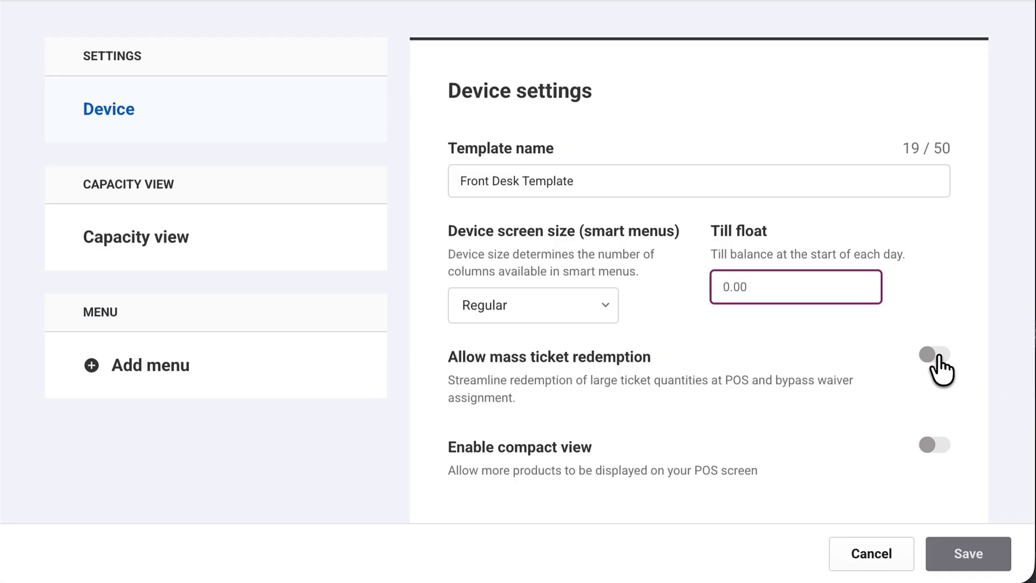
pyautogui.click(939, 367)
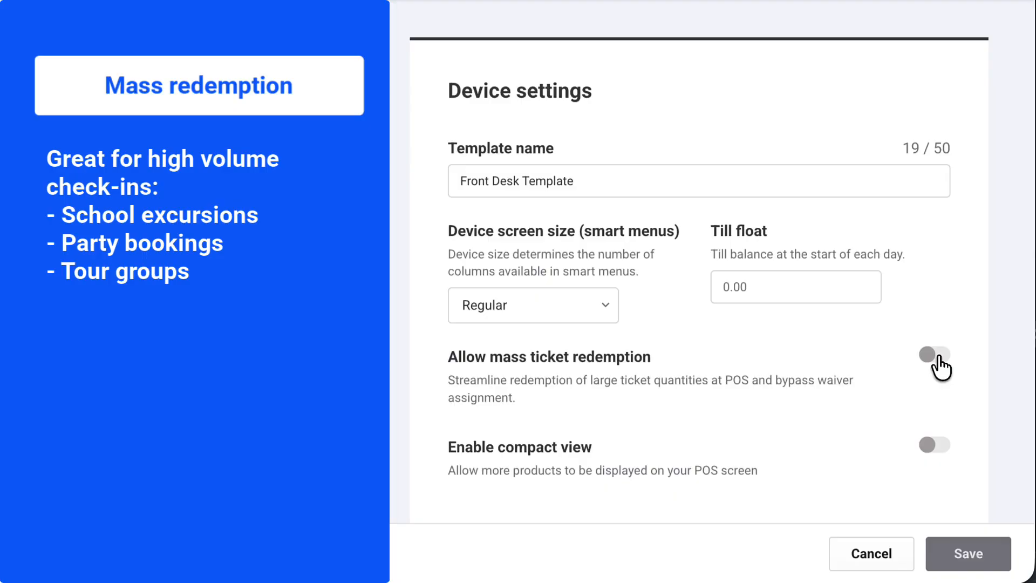
pyautogui.click(939, 367)
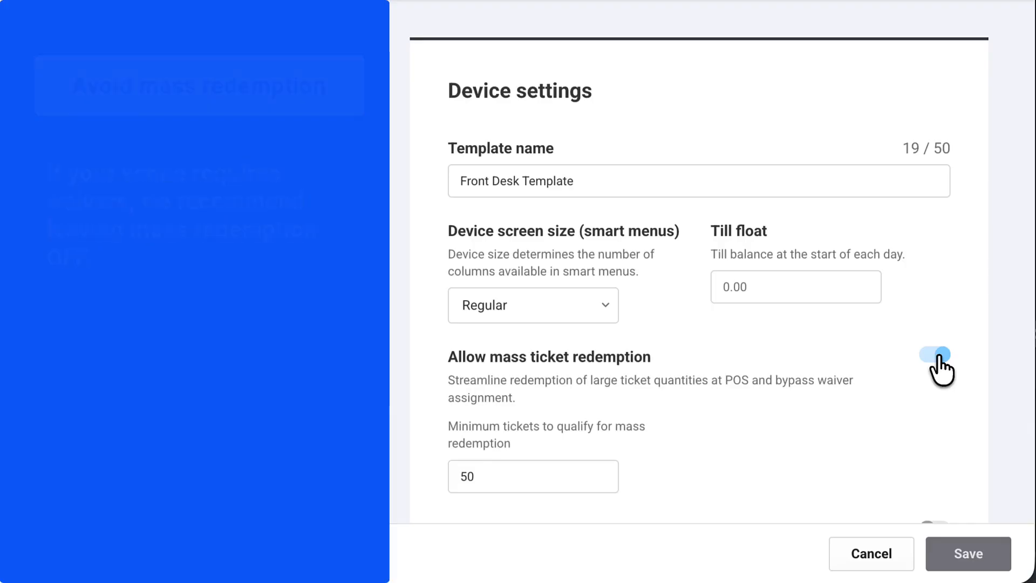
pyautogui.click(939, 356)
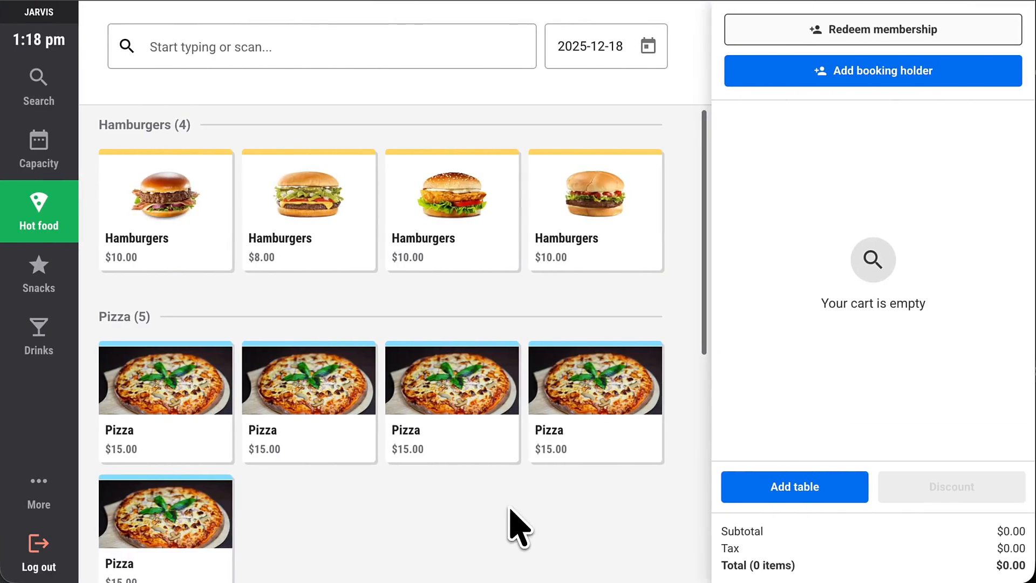
# Compare how the Hot food menu's product tiles look in the POS with standard view and with compact view.
pyautogui.scroll(-2, 518, 527)
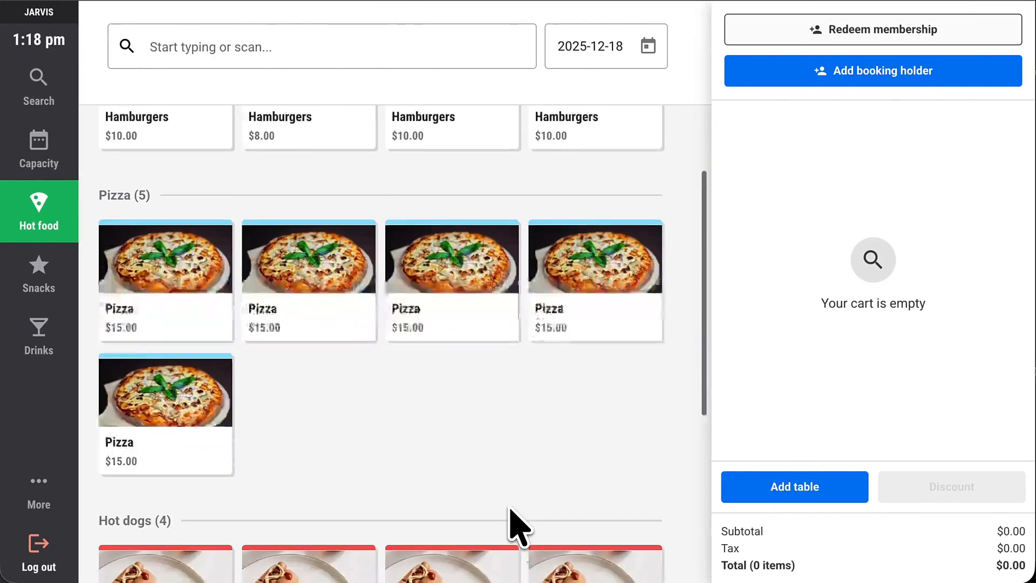
pyautogui.scroll(-5, 511, 508)
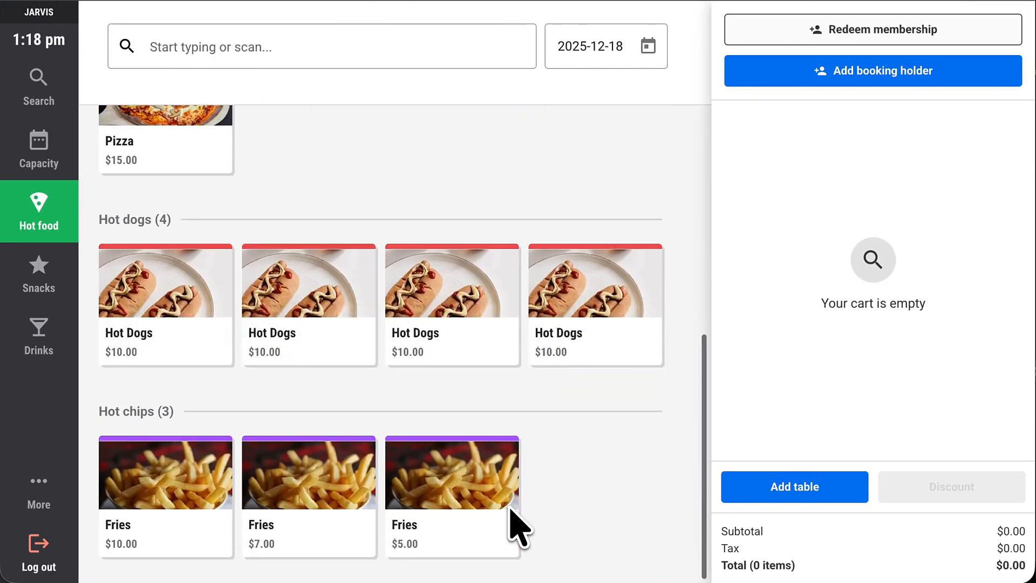
pyautogui.scroll(8, 510, 528)
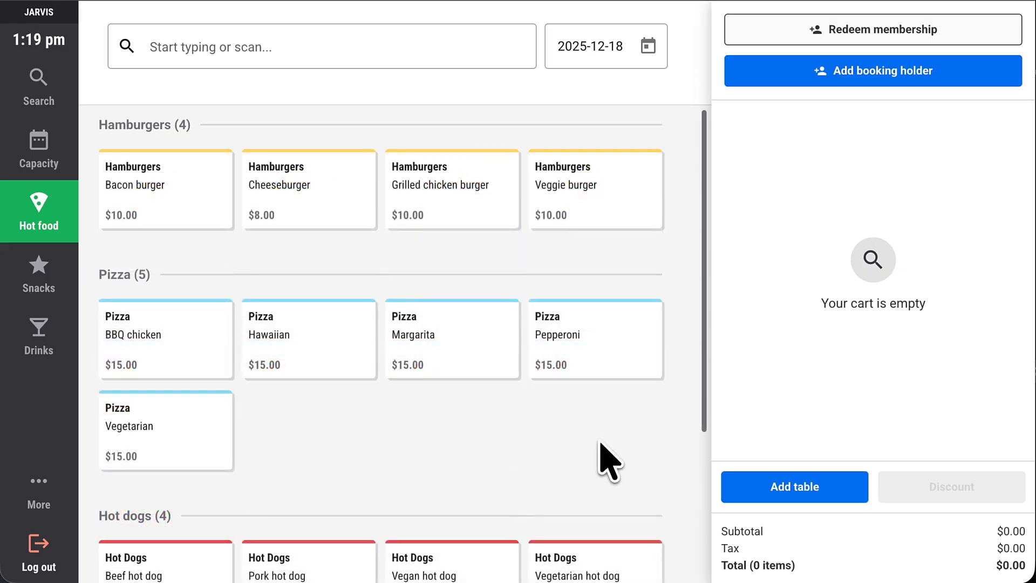
pyautogui.scroll(-3, 608, 462)
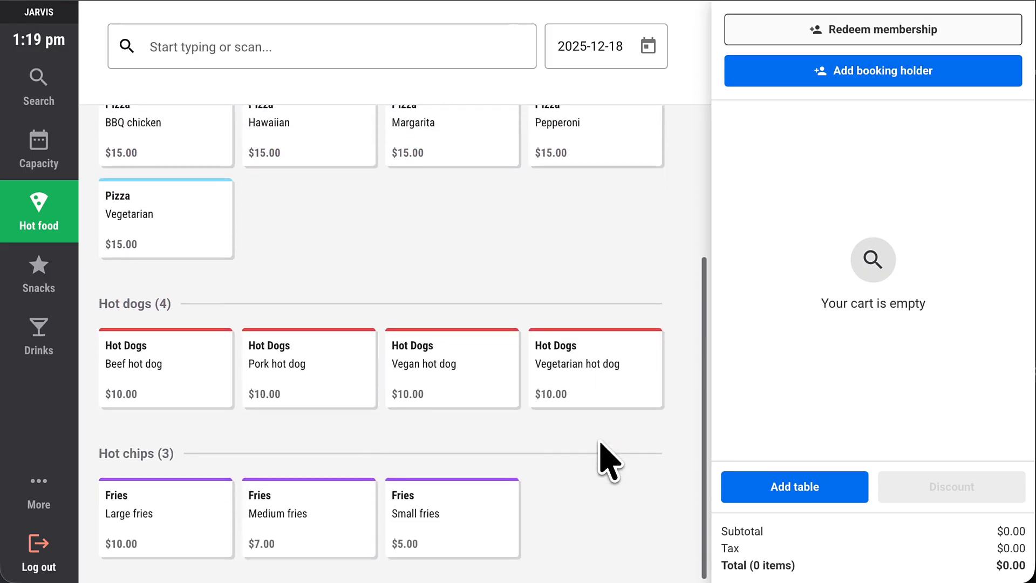
pyautogui.scroll(3, 609, 461)
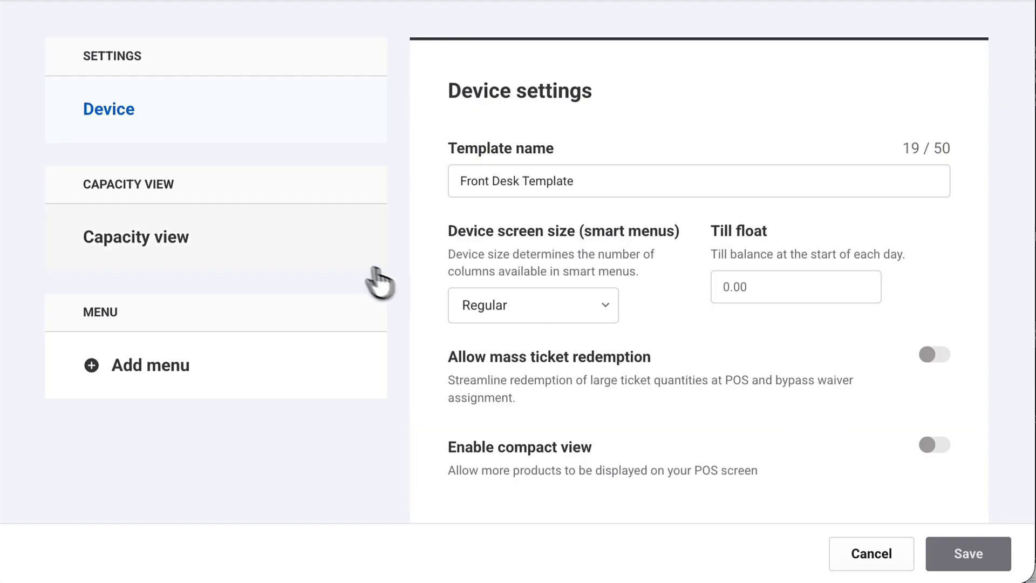
# In the capacity view, move Karaoke Room 2's 6:00 pm booking to Karaoke Room 3 at 5:30 pm and its 7:00 pm booking to 6:00 pm.
pyautogui.click(344, 259)
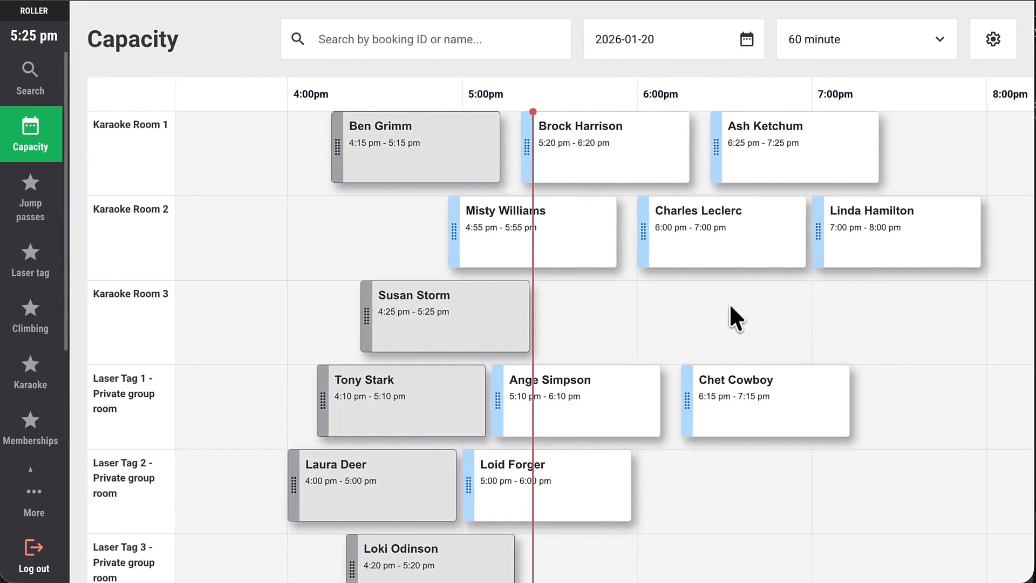
pyautogui.moveTo(726, 246); pyautogui.dragTo(641, 332)
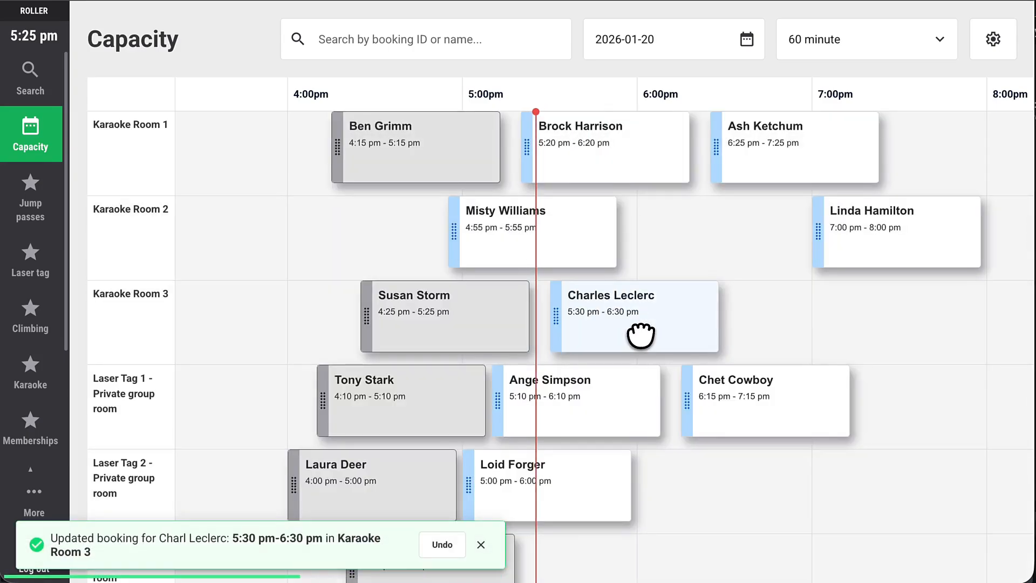
pyautogui.moveTo(860, 252); pyautogui.dragTo(697, 258)
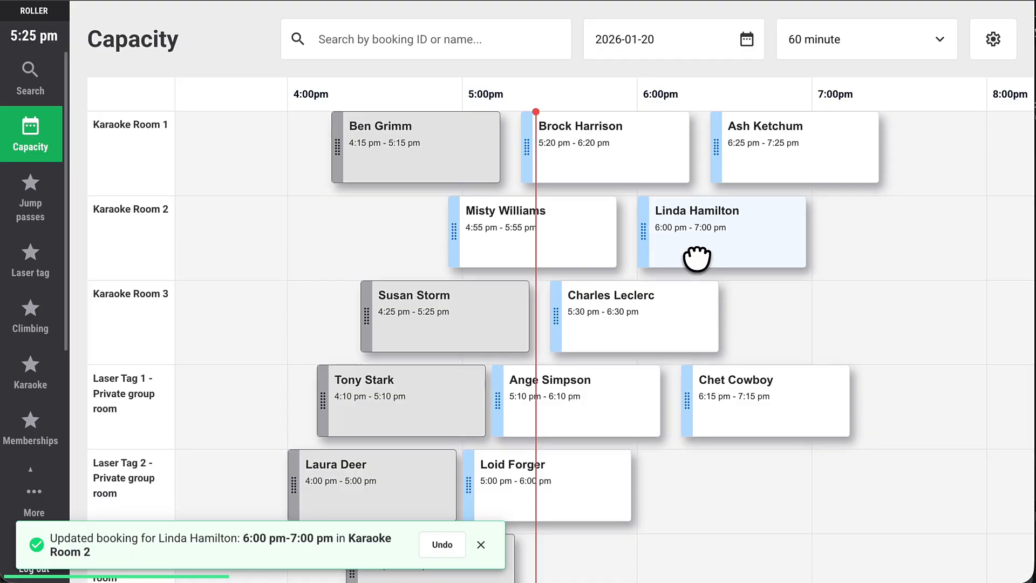
# View the details of the 5:00 pm booking in Party room 1.
pyautogui.scroll(-3, 696, 258)
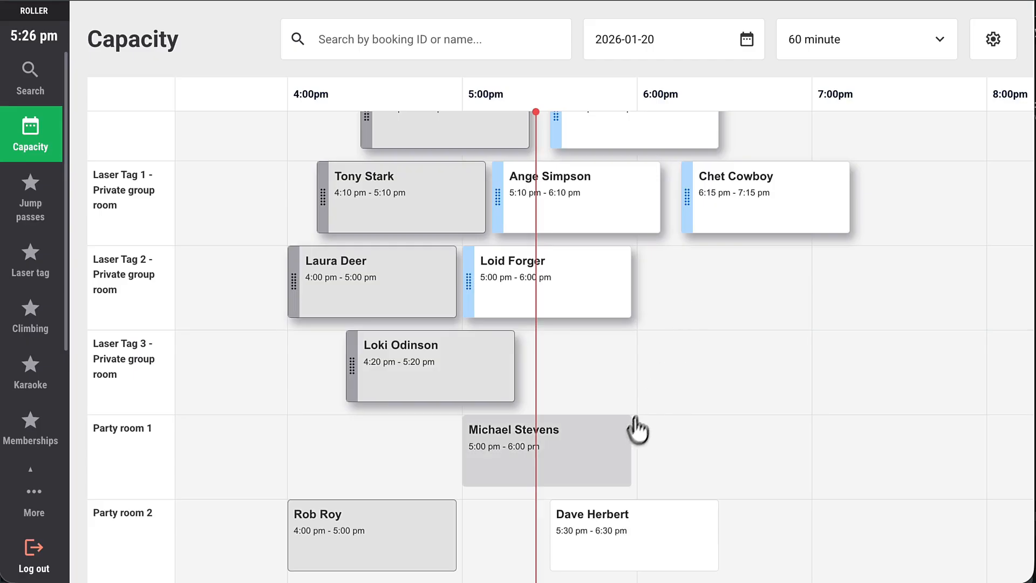
pyautogui.click(614, 457)
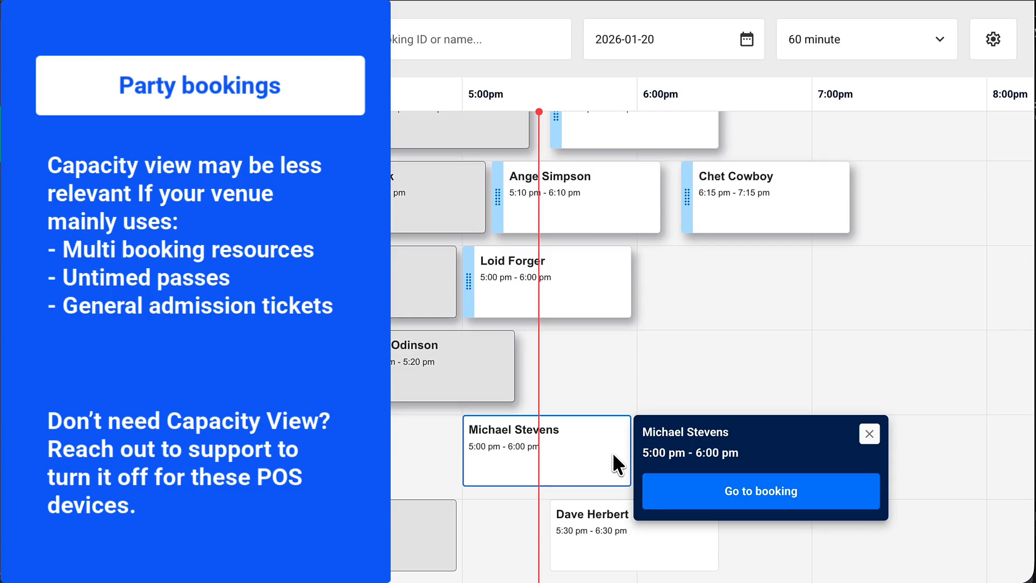
pyautogui.click(613, 452)
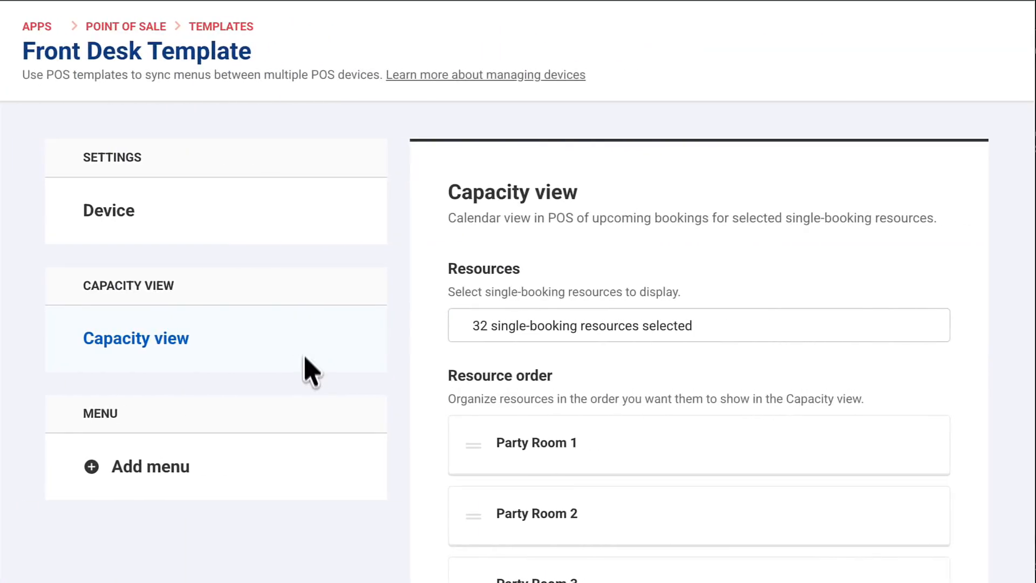
# Add a menu named "Jump passes" to the Front Desk Template.
pyautogui.click(313, 462)
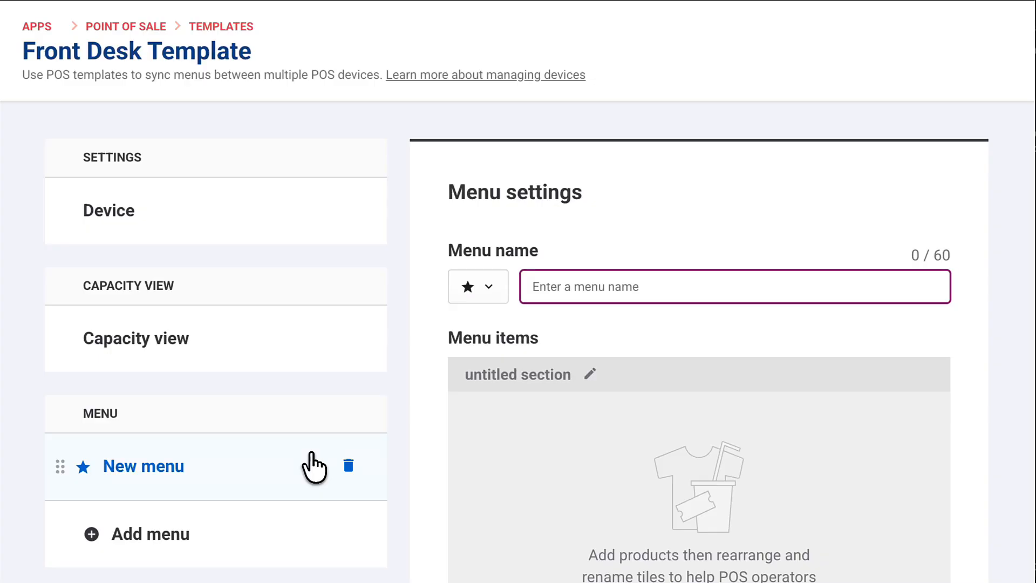
pyautogui.click(708, 301)
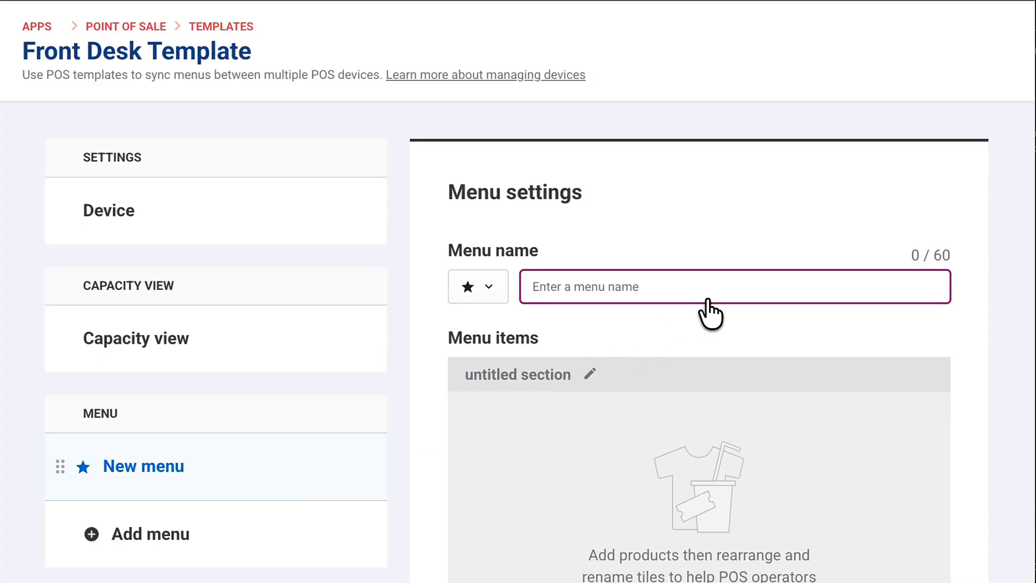
pyautogui.write('Jump passes')
# Fill the Jump passes menu with the products tagged "Jump pass" and save the template.
pyautogui.scroll(-1, 708, 303)
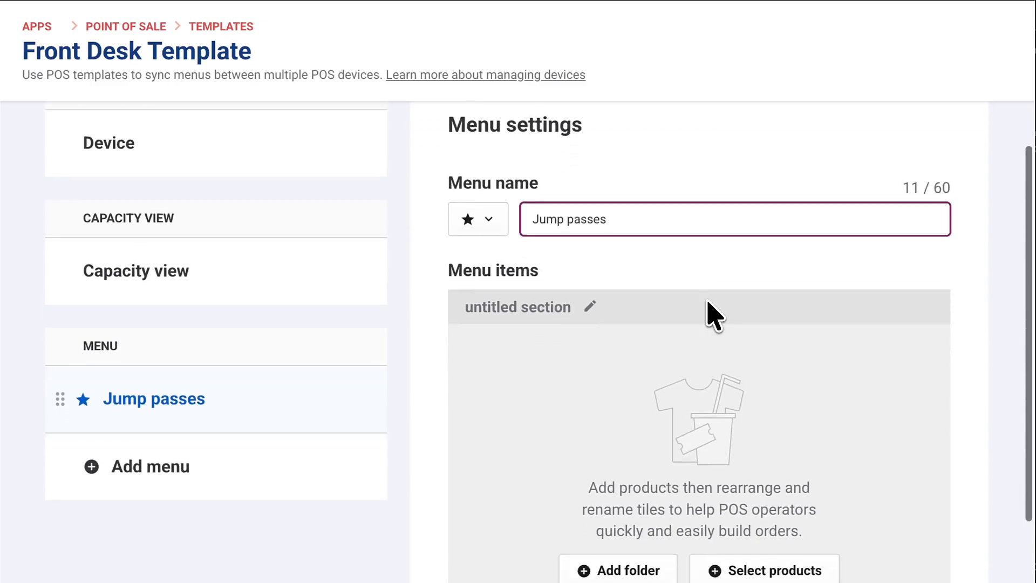
pyautogui.scroll(-1, 713, 314)
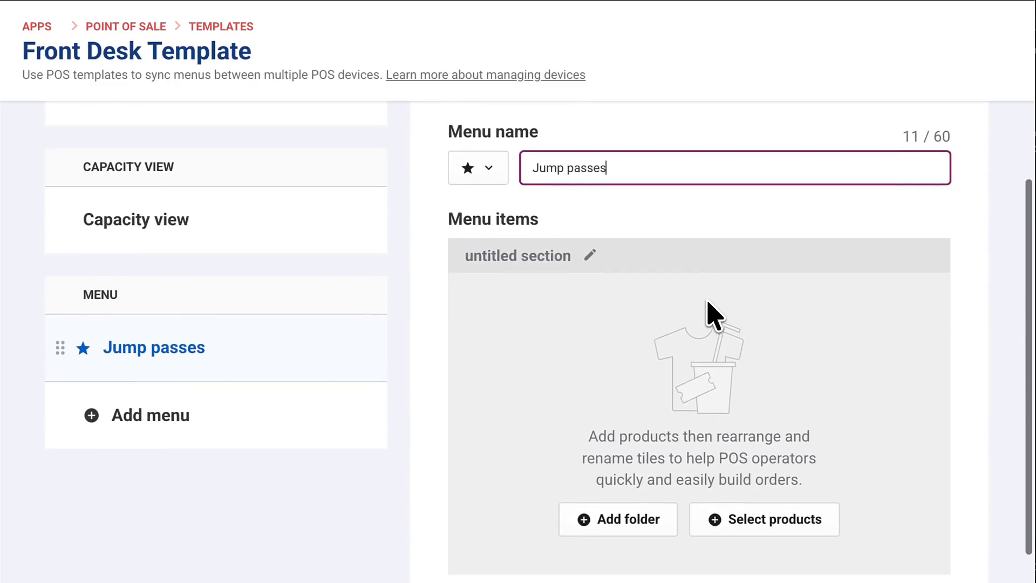
pyautogui.click(705, 518)
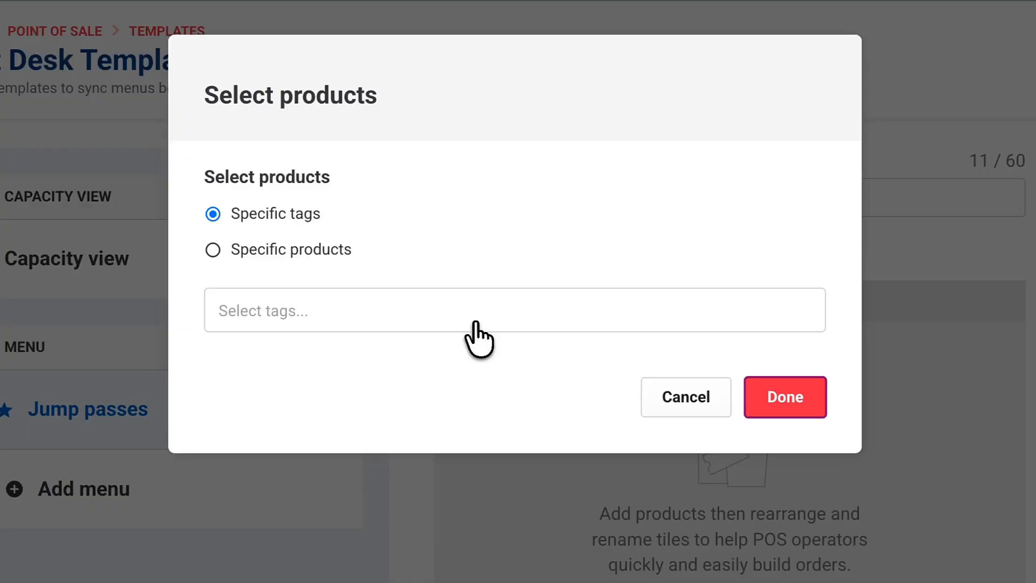
pyautogui.click(476, 323)
pyautogui.write('Ju')
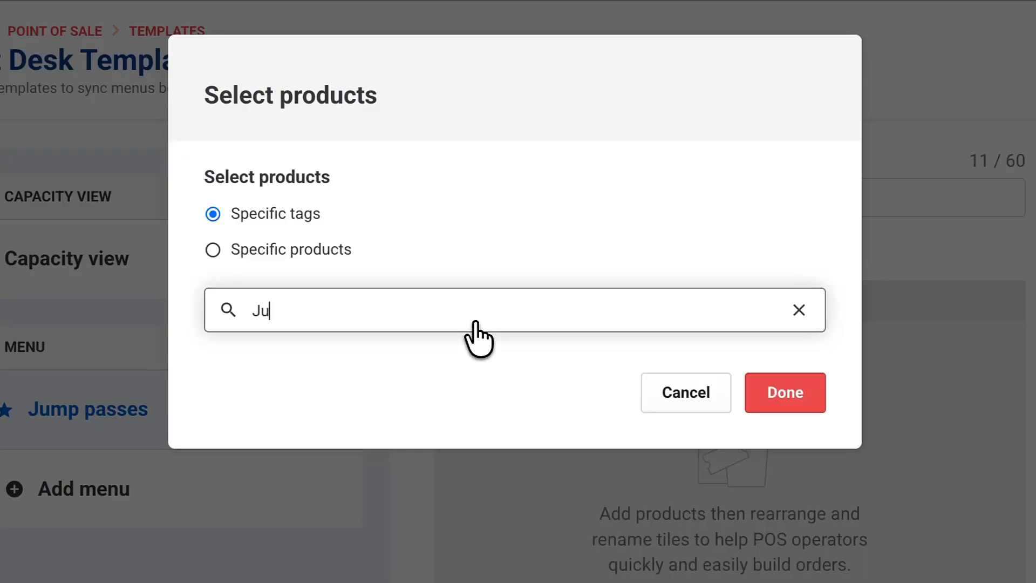
pyautogui.write('mp')
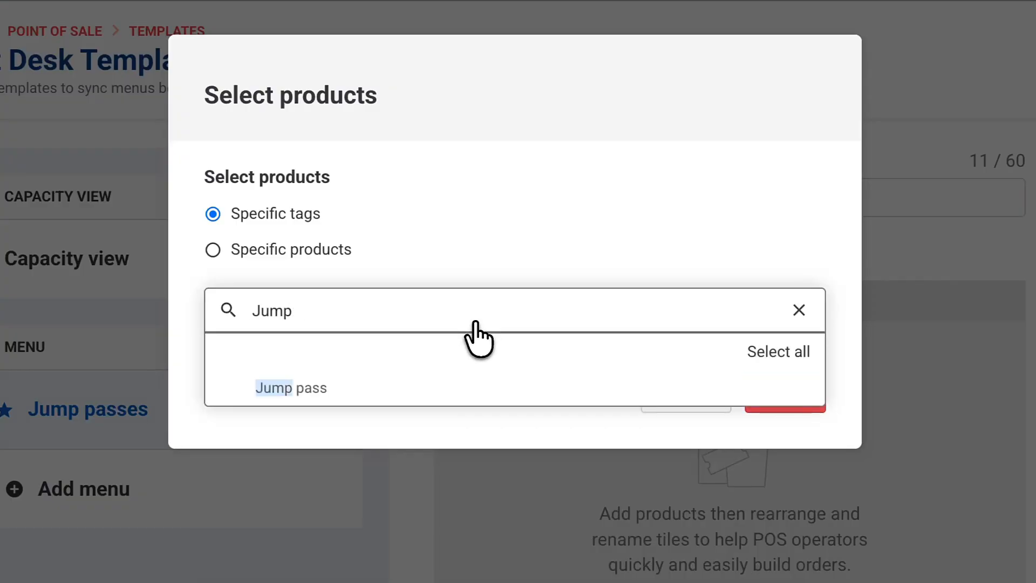
pyautogui.click(479, 389)
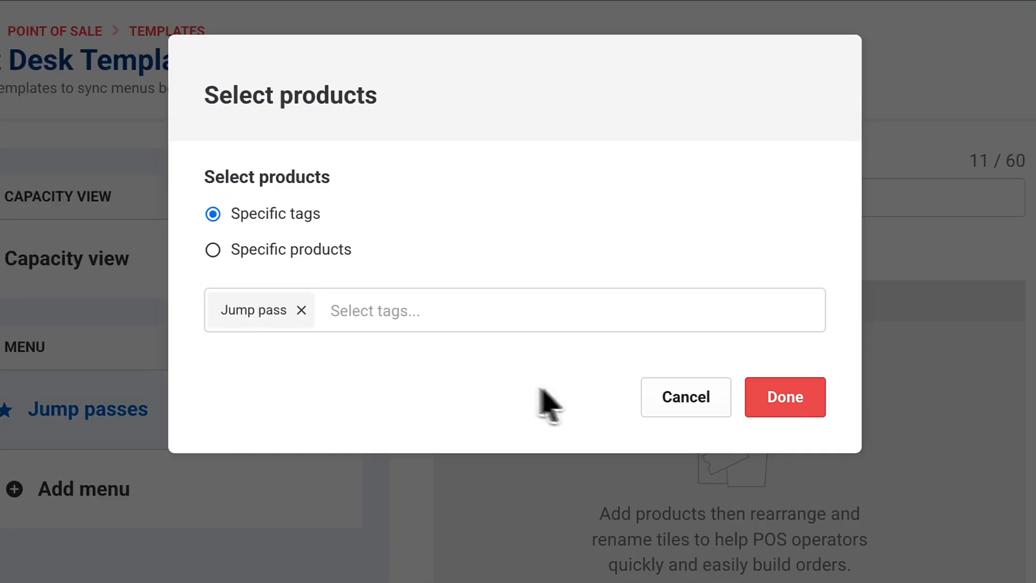
pyautogui.click(755, 410)
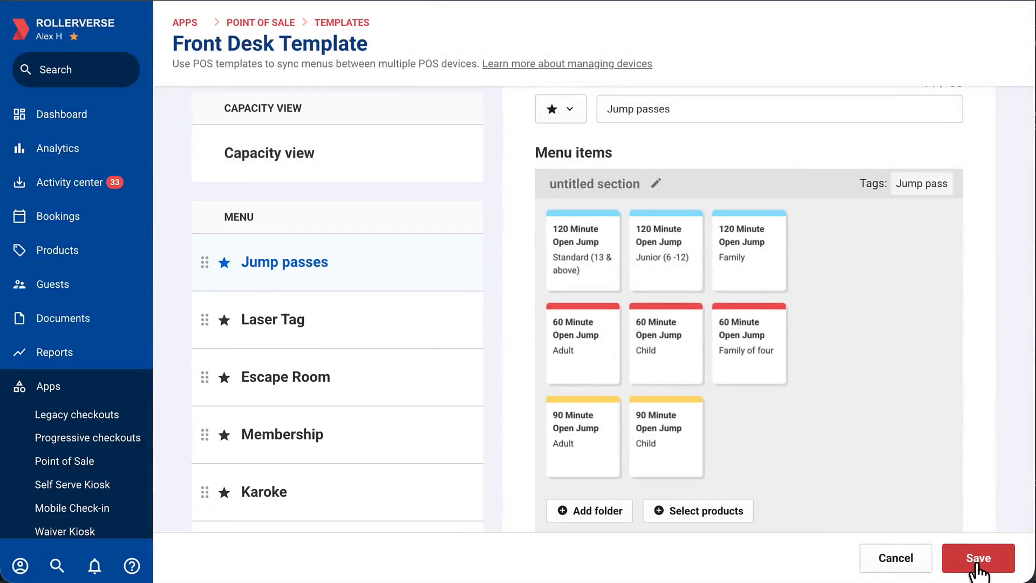
pyautogui.click(977, 566)
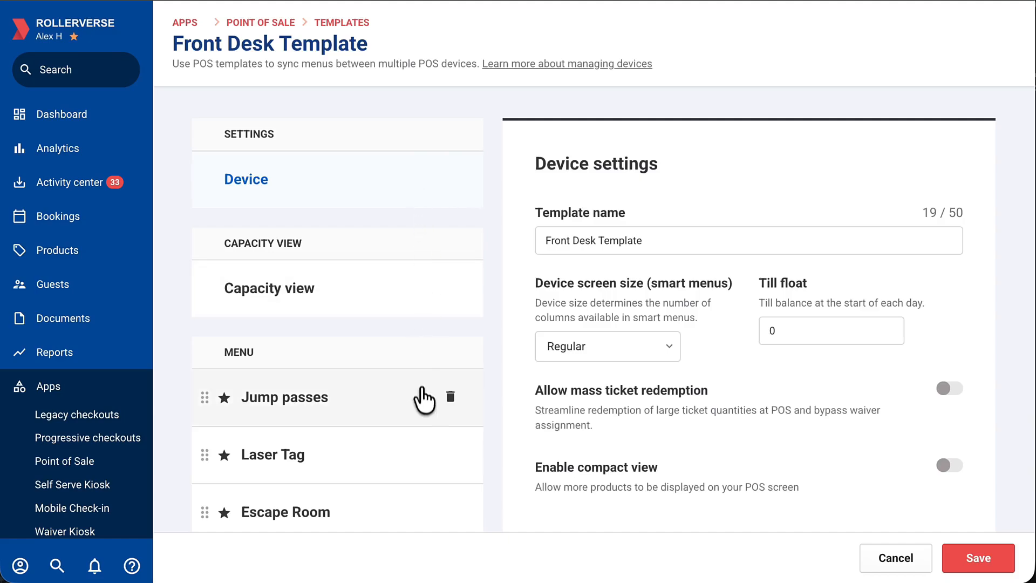
# Open the settings of the Jump passes menu in the Front Desk Template.
pyautogui.click(424, 406)
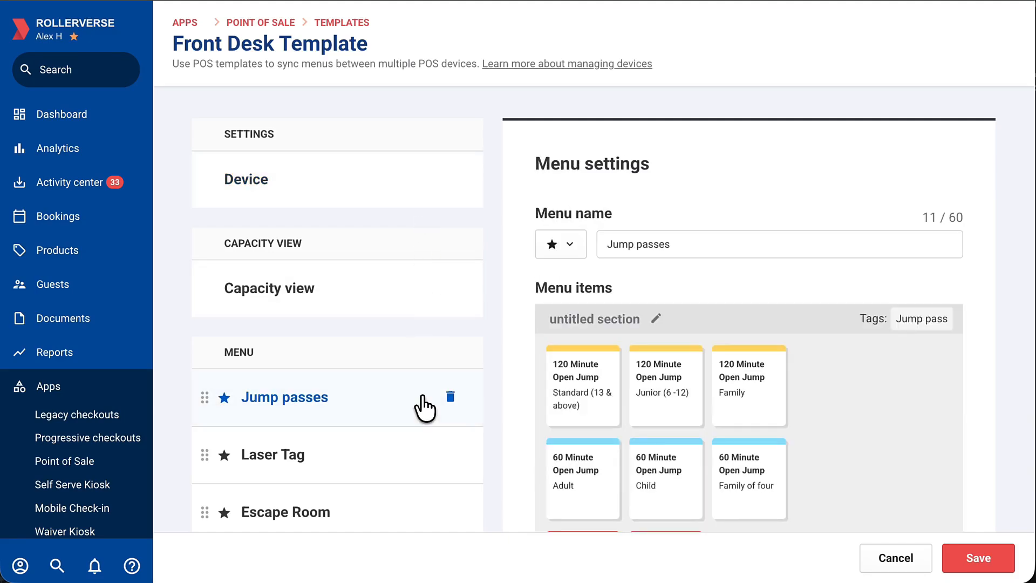